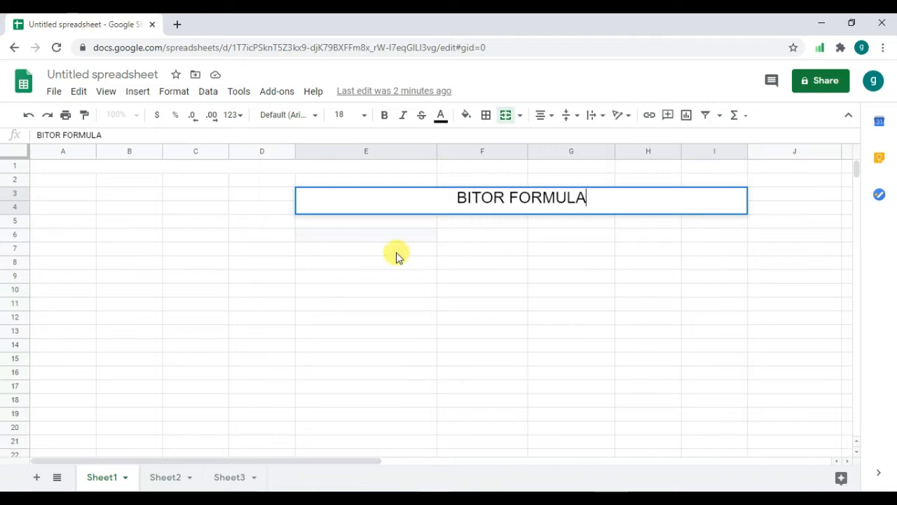
Enter the column headings NUMBER in cell E7 and NUMBER1 in cell F7.
click(396, 252)
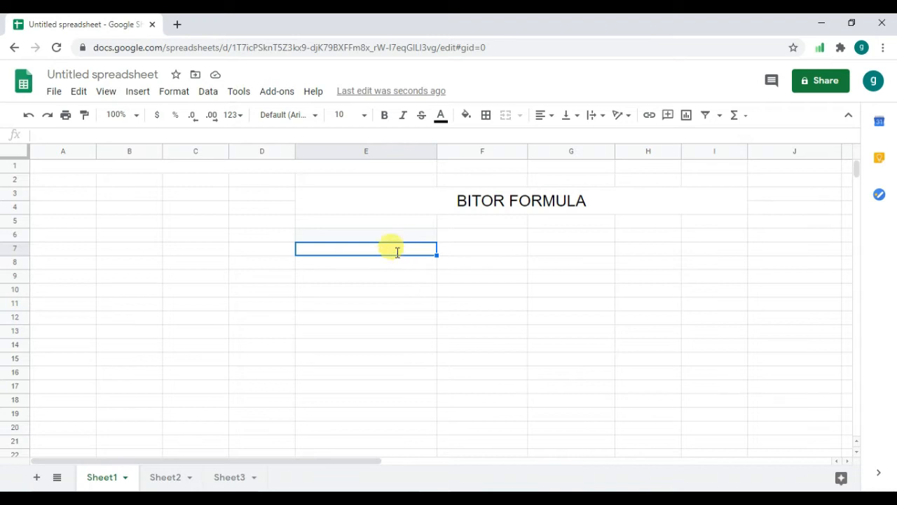
text(NUMBER)
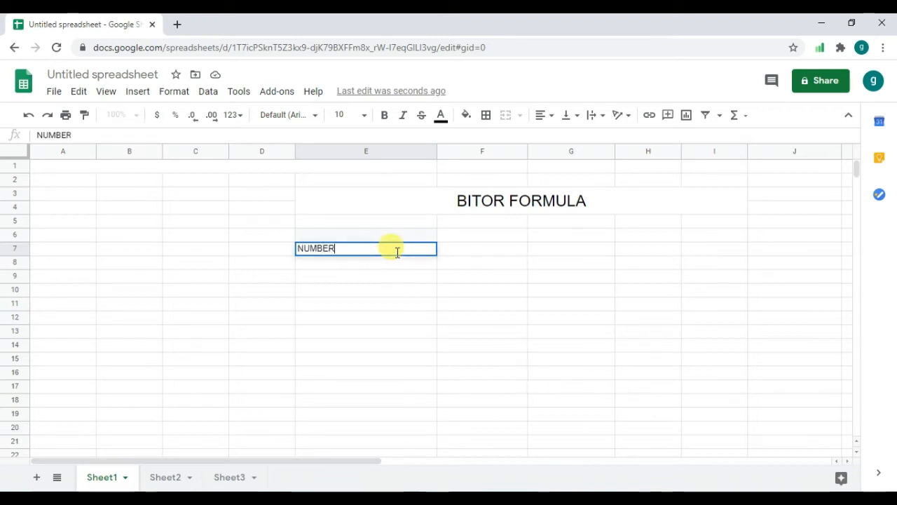
double_click(478, 248)
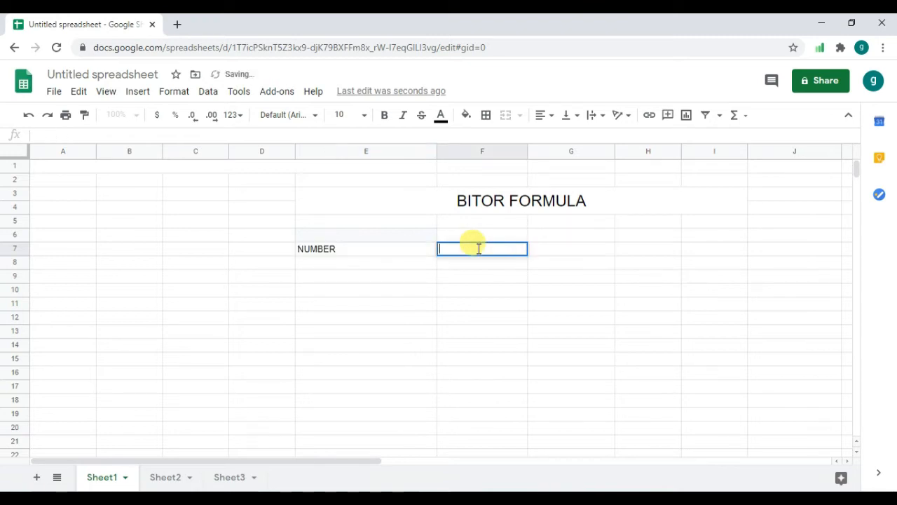
text(NUMBER)
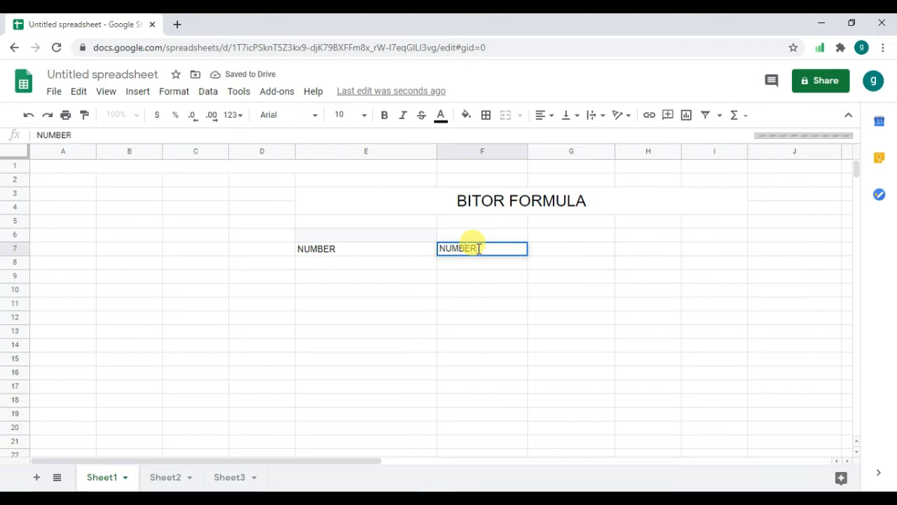
text(1)
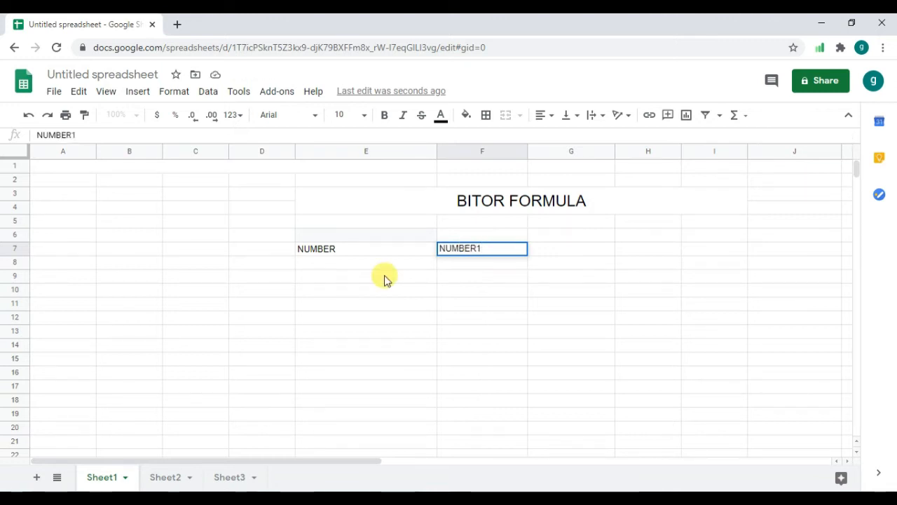
Enter the sample values 10 in cell E9 and 22 in cell F9 below the headings.
click(386, 275)
text(10)
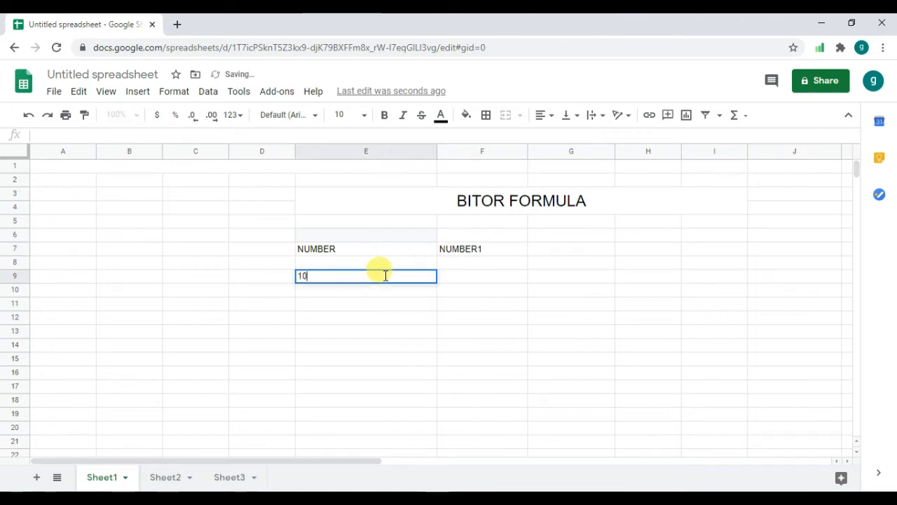
click(457, 278)
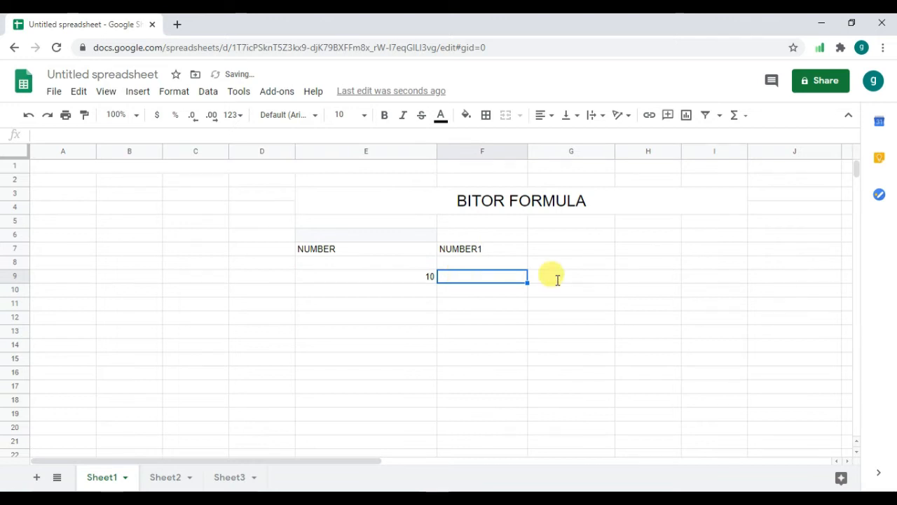
text(22)
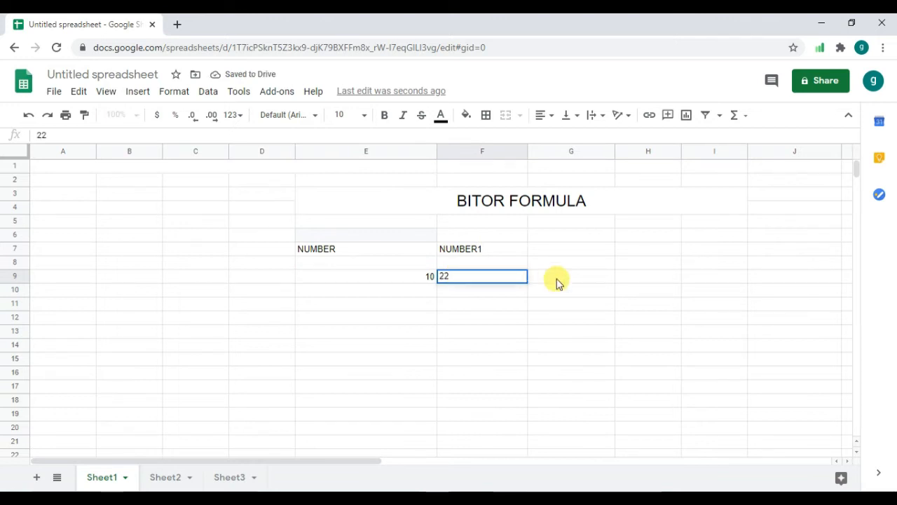
Enter the formula =BITOR(E9,F9) in cell G9 to combine the two sample numbers.
click(557, 279)
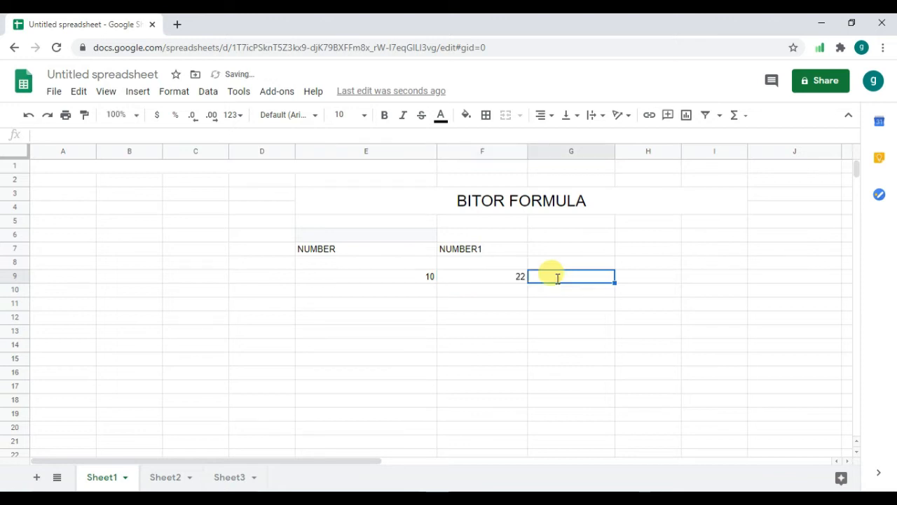
text(B)
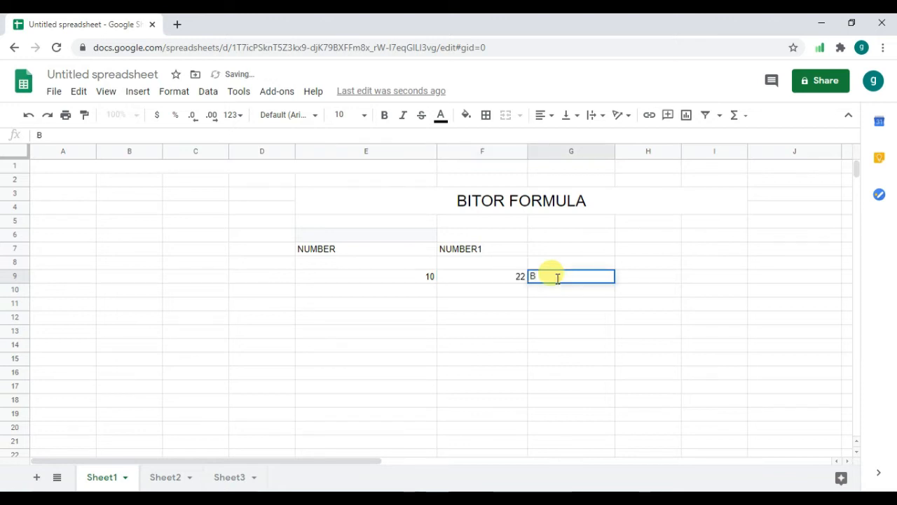
key(BackSpace)
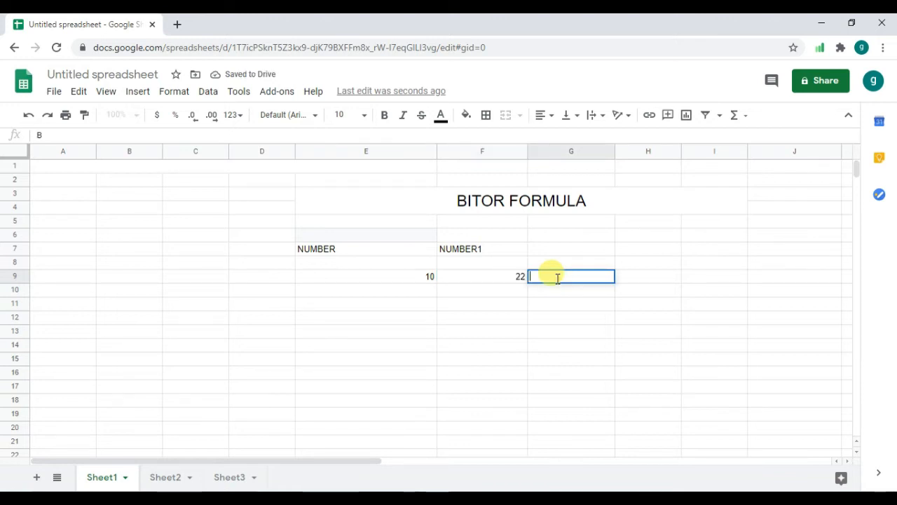
text(=B)
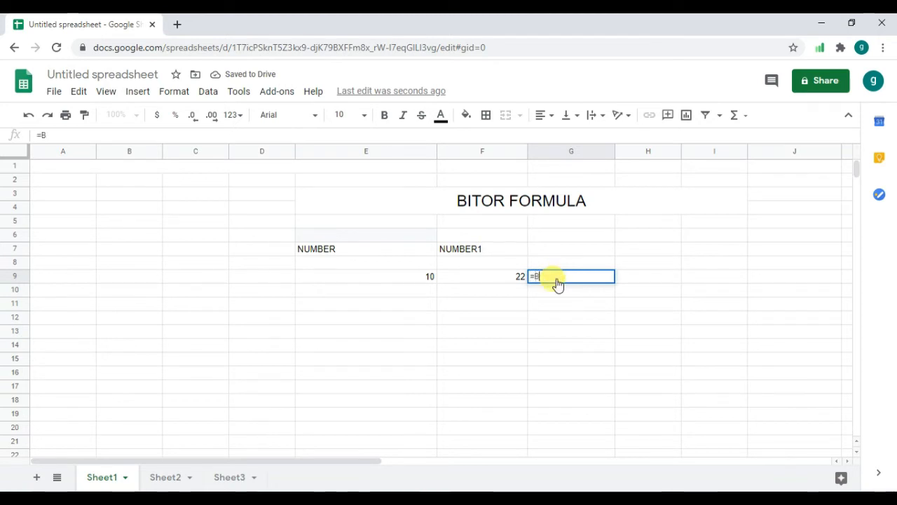
text(I)
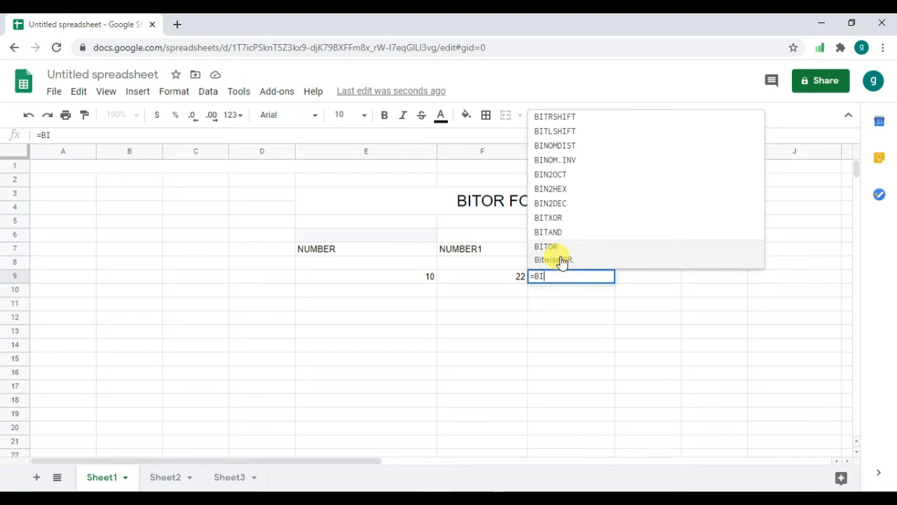
click(561, 261)
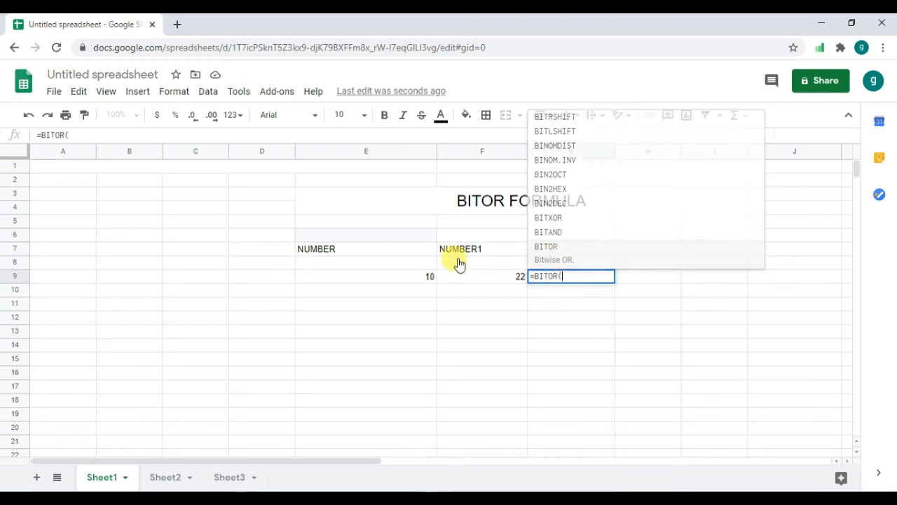
click(337, 277)
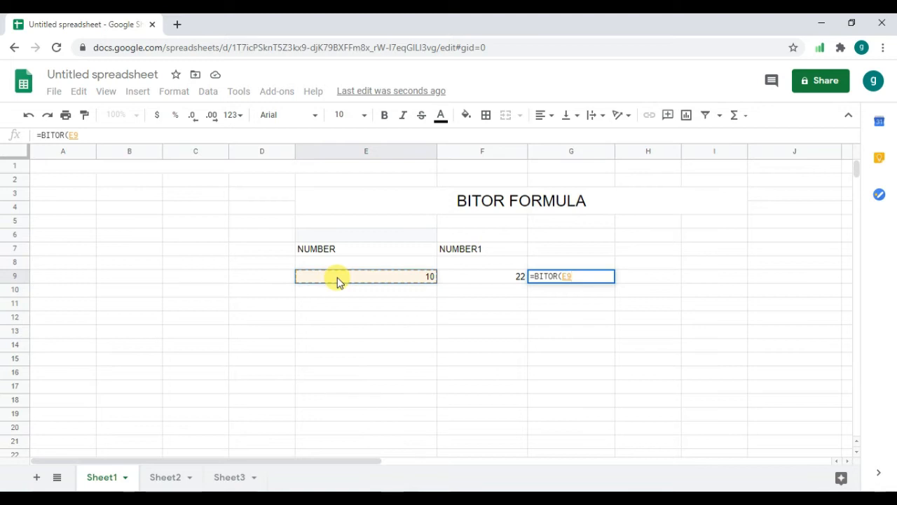
text(,)
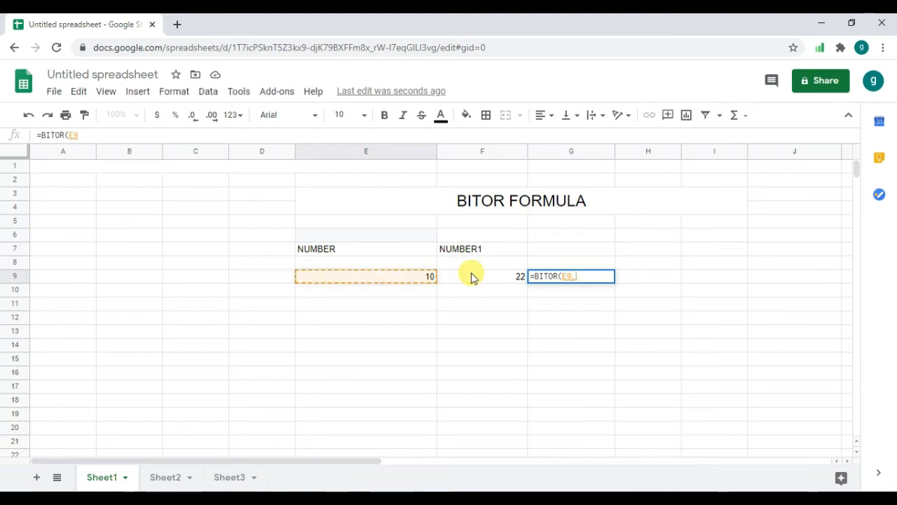
click(472, 277)
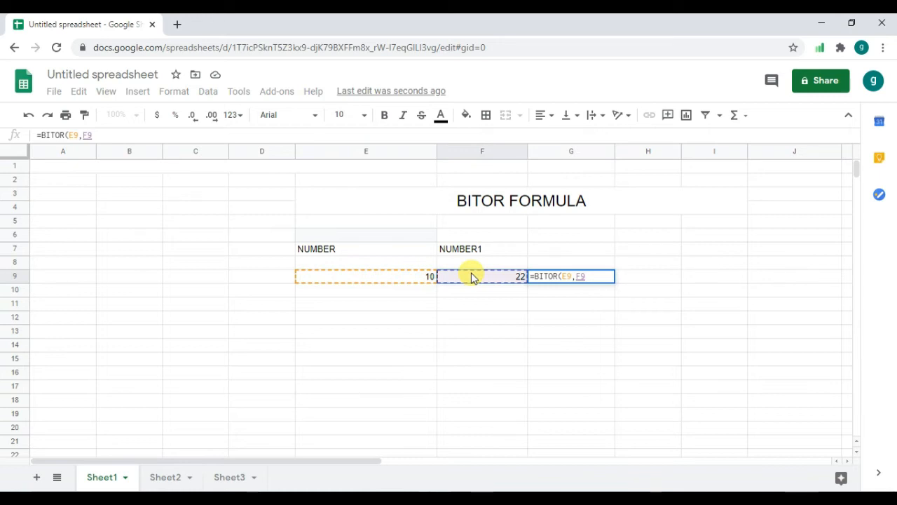
text())
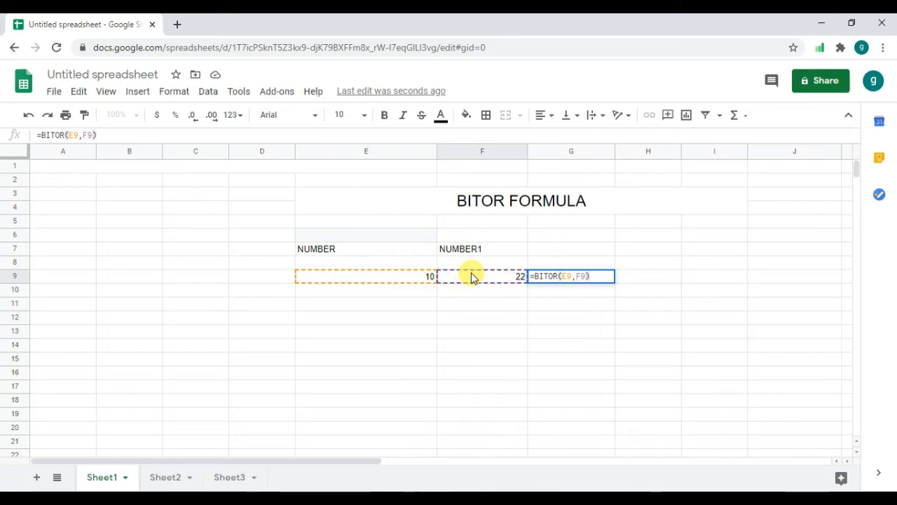
key(Return)
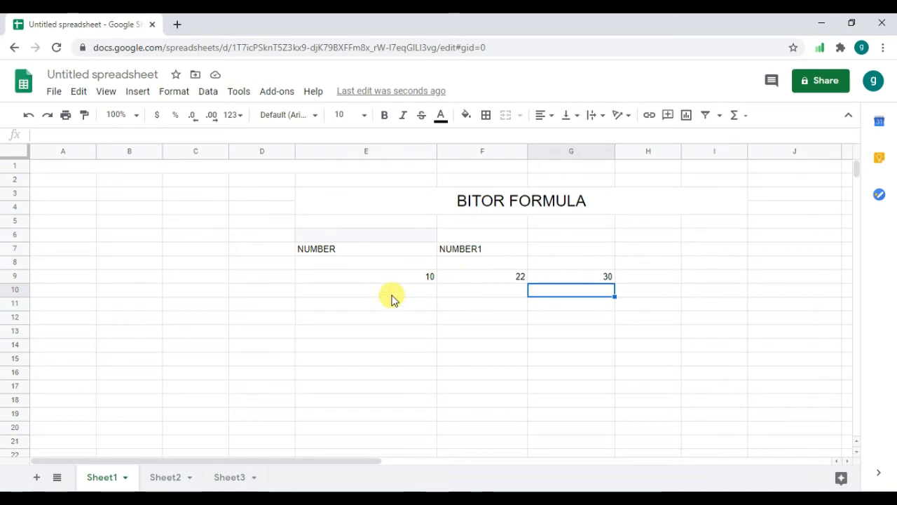
Switch to Sheet2 and enter the title BITRSHIFT FORMULA in the merged cell spanning E1 to H2.
click(173, 478)
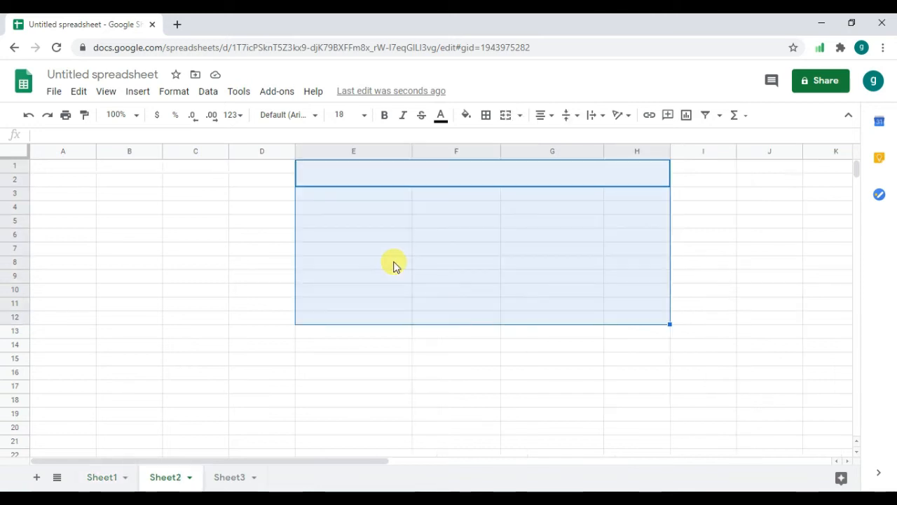
click(442, 181)
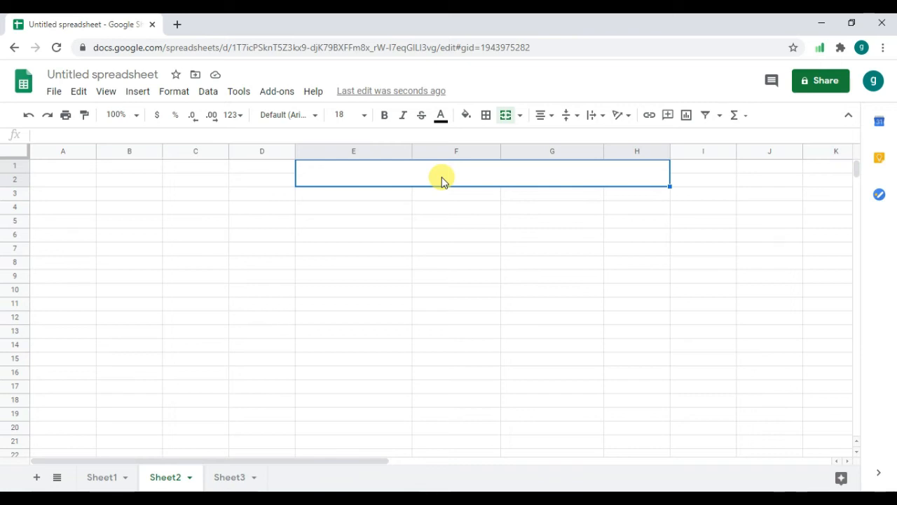
text(Bl)
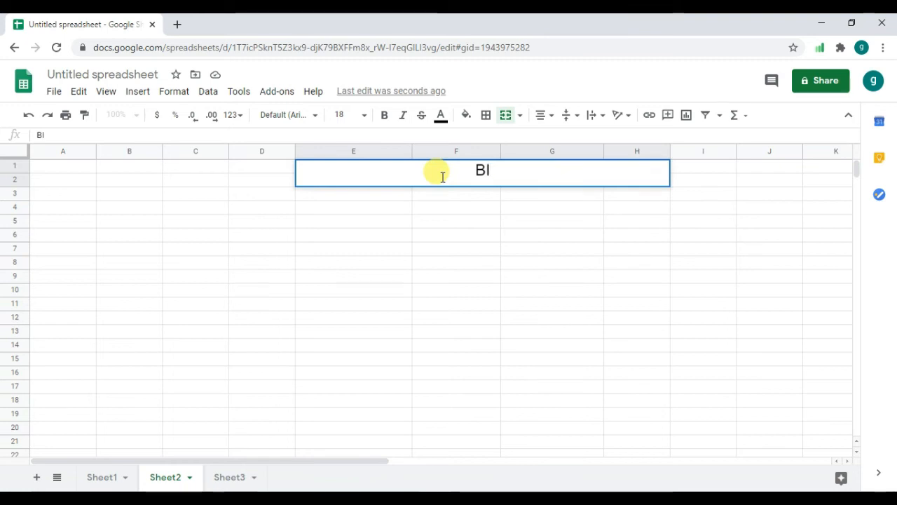
text(T)
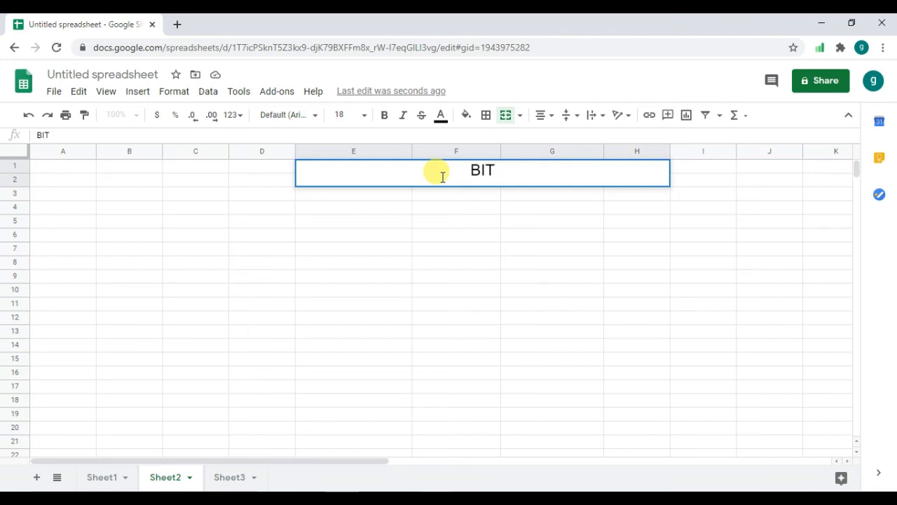
text(RS)
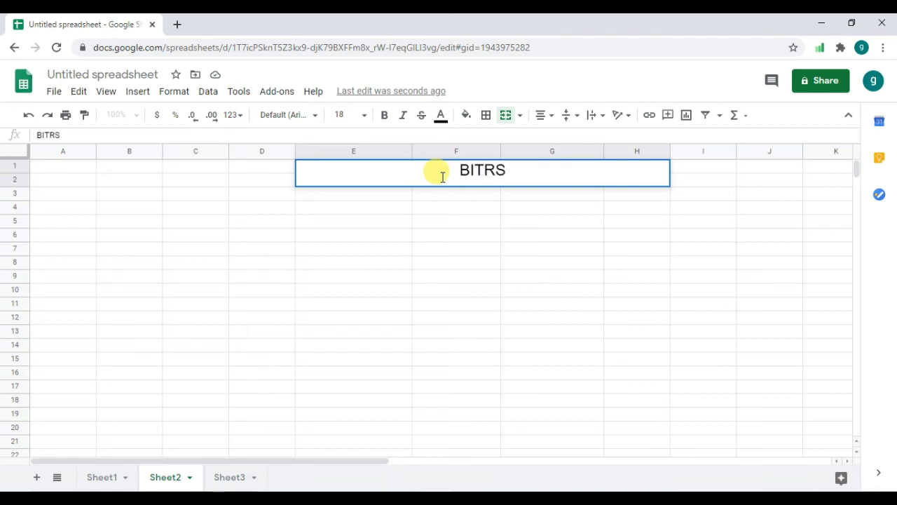
text(H)
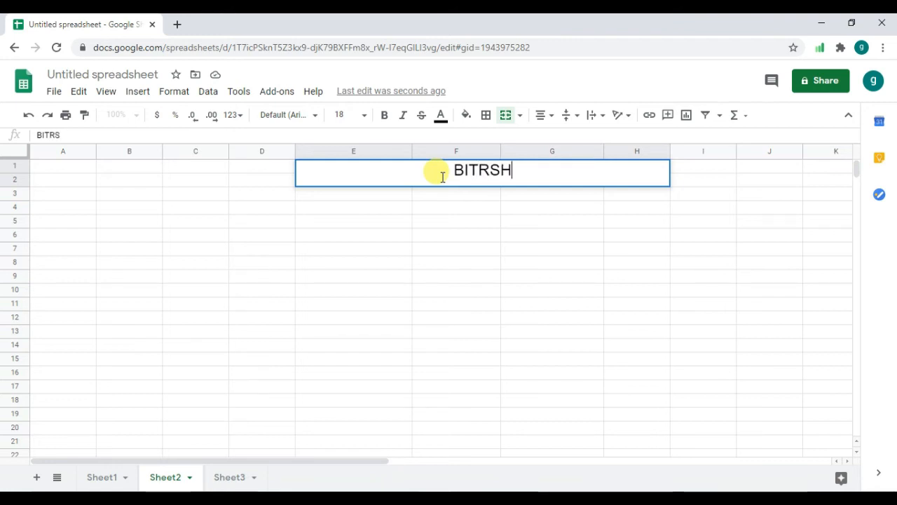
text(IF)
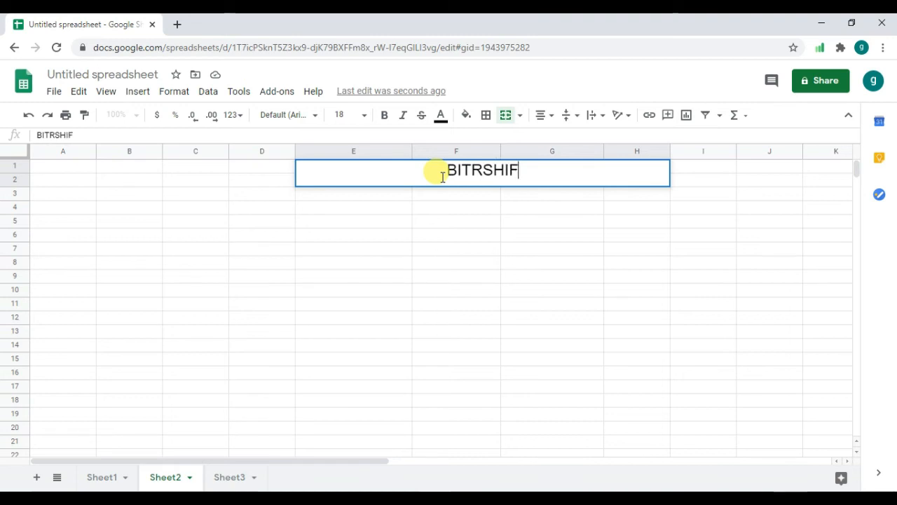
text(T FORMULA)
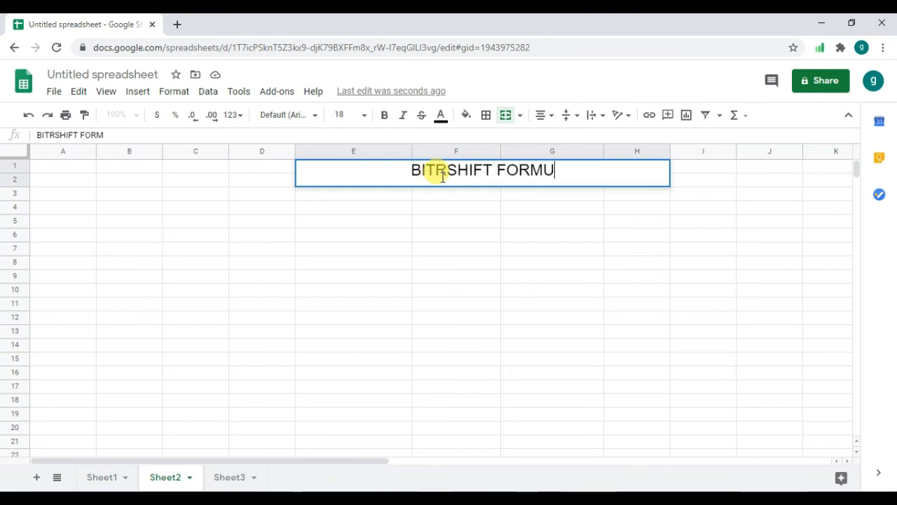
Enter the heading NUMBER in both cells E6 and F6 of Sheet2.
click(358, 237)
text(NU)
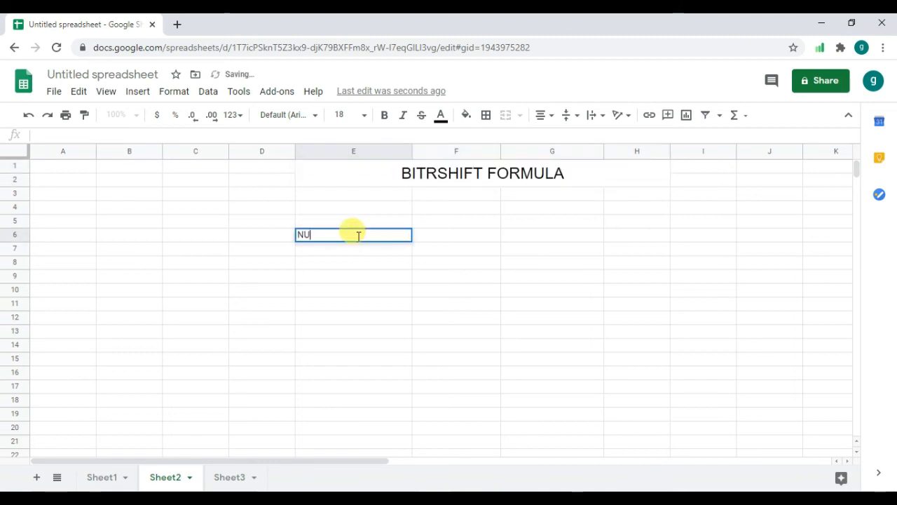
text(MBER)
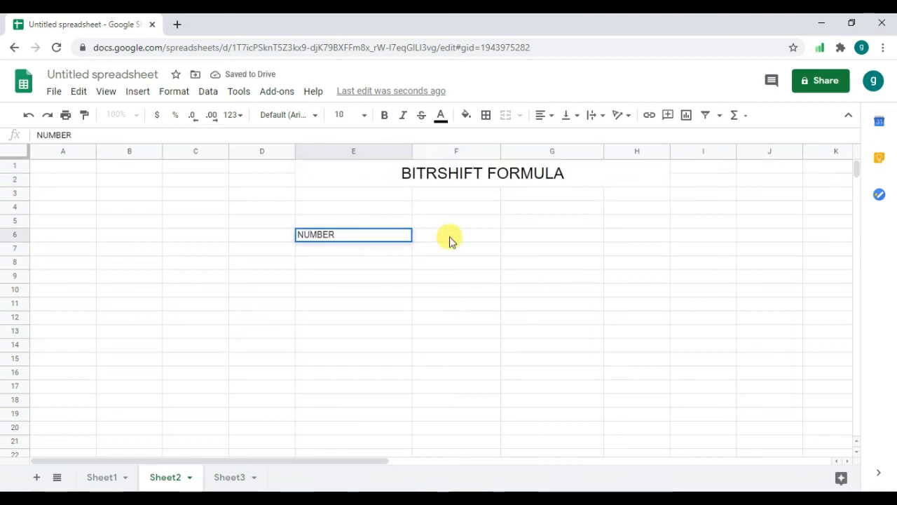
click(443, 235)
text(NUMBER)
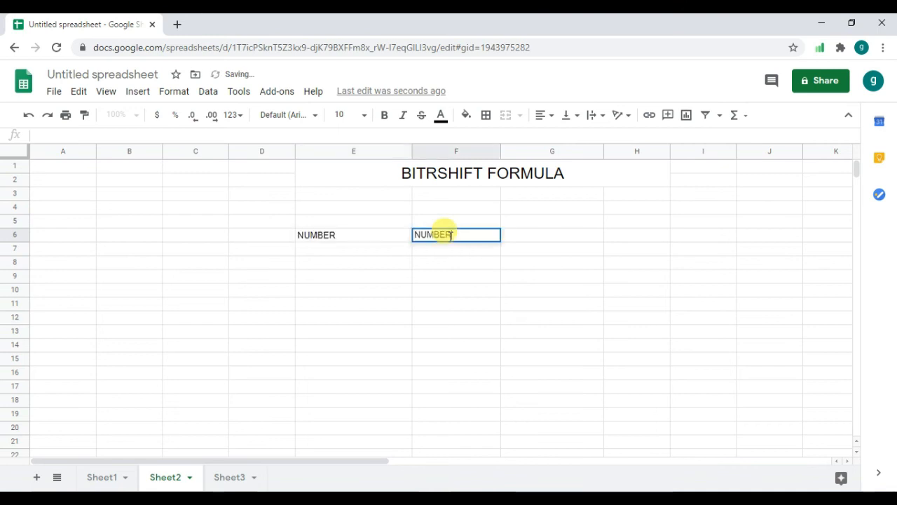
Enter the sample values 3 in cell E8 and 1 in cell F8 of Sheet2.
click(365, 265)
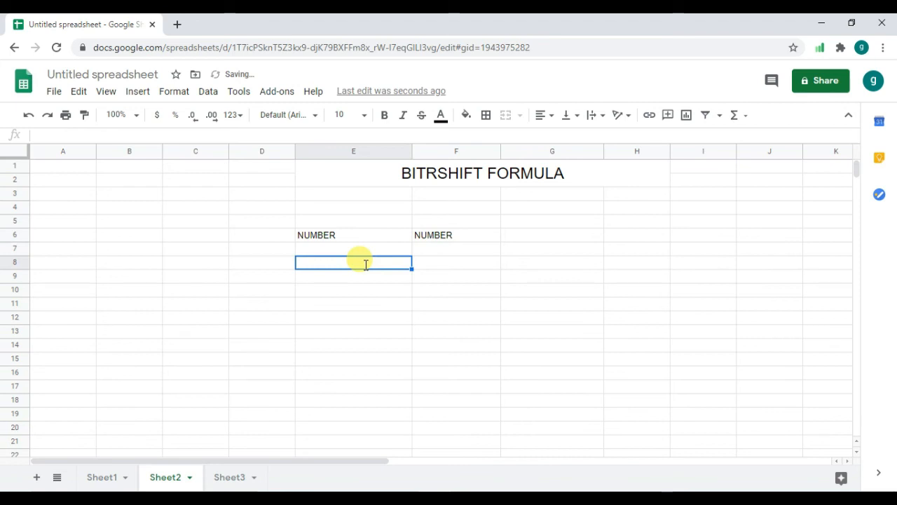
text(3)
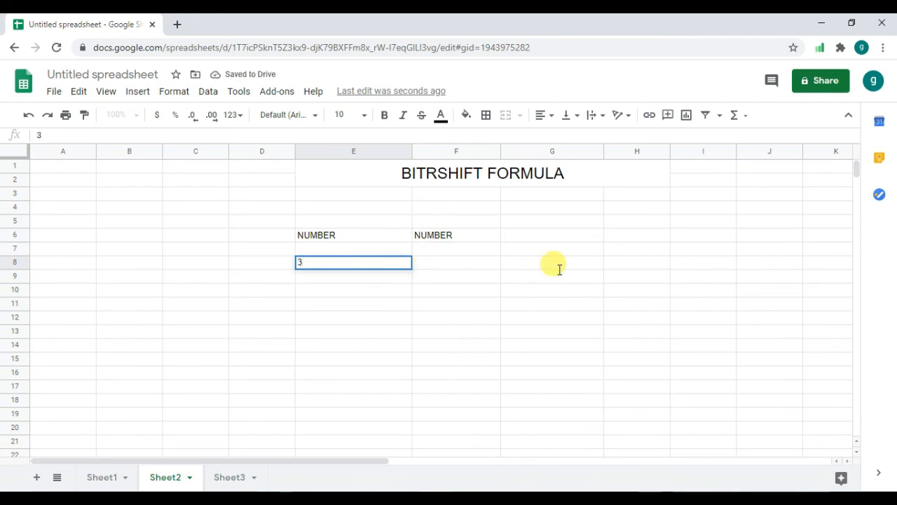
key(Tab)
text(1)
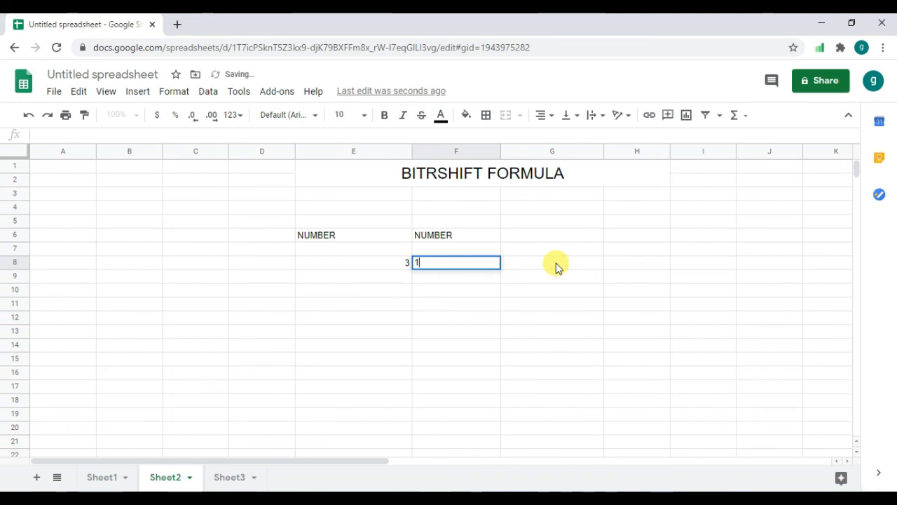
Enter the formula =BITRSHIFT(E8,F8) in cell G8 of Sheet2 to shift the first sample number by the second.
click(547, 260)
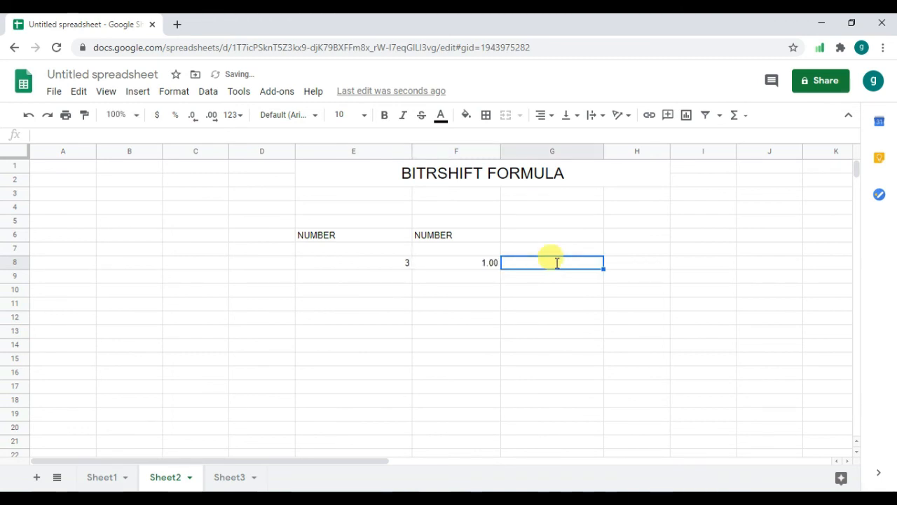
text(=)
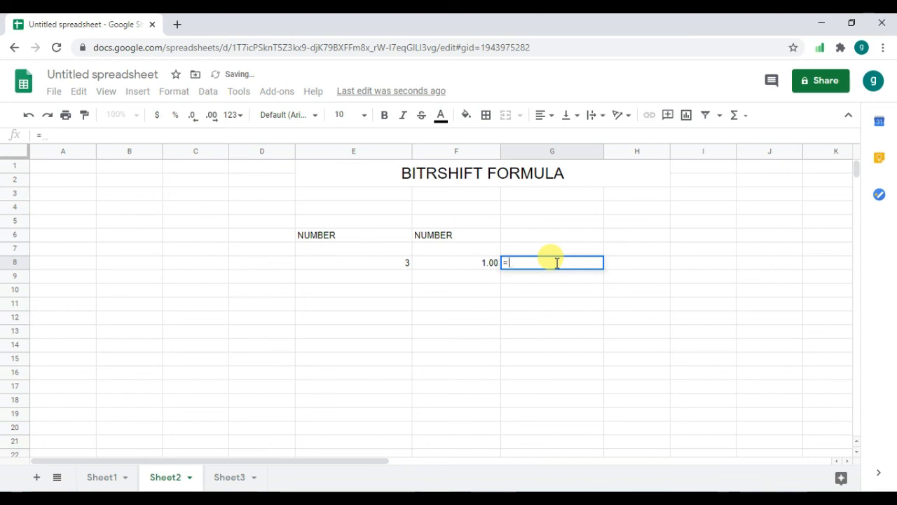
text(BI)
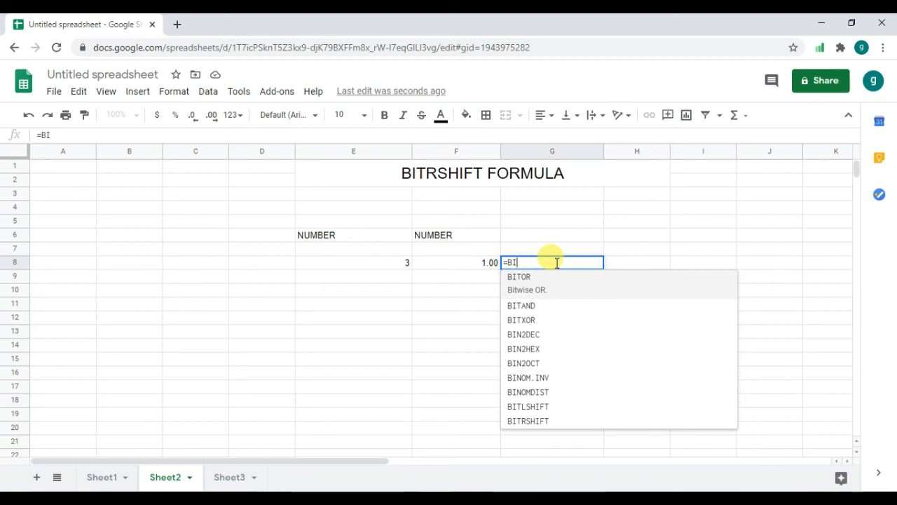
text(T)
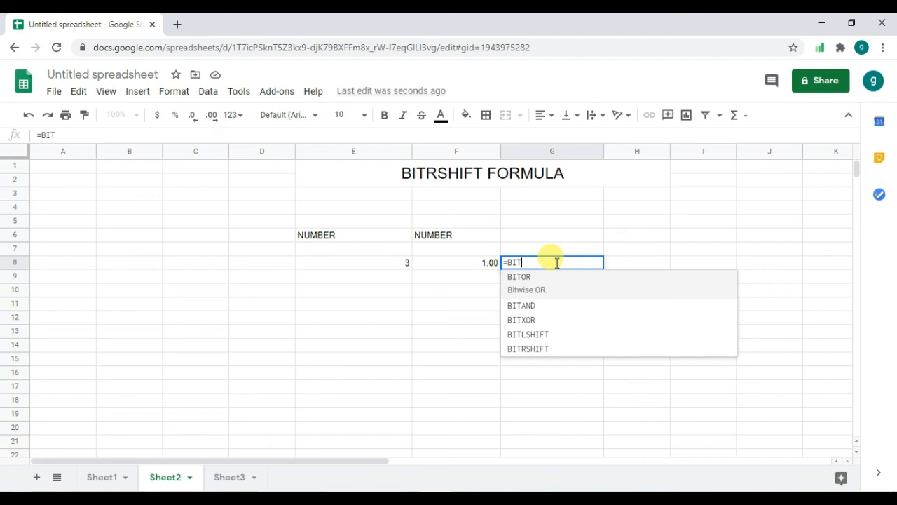
click(541, 351)
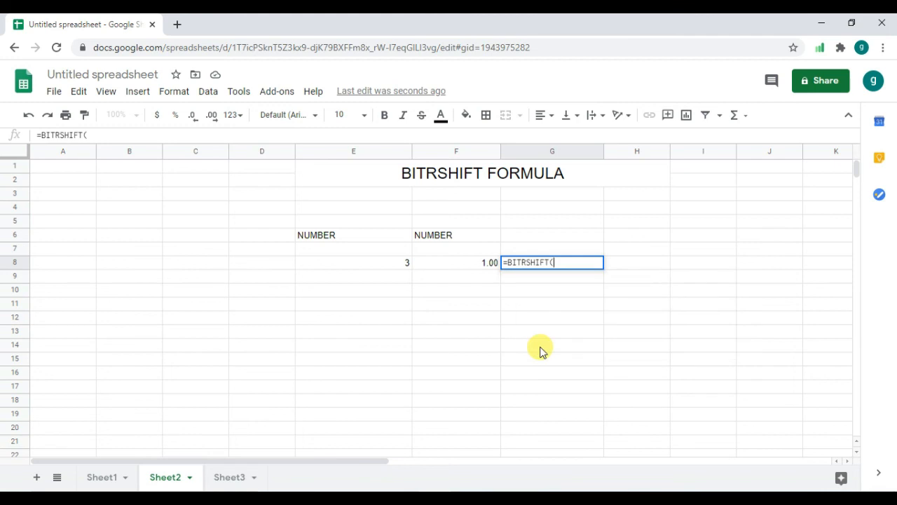
click(400, 264)
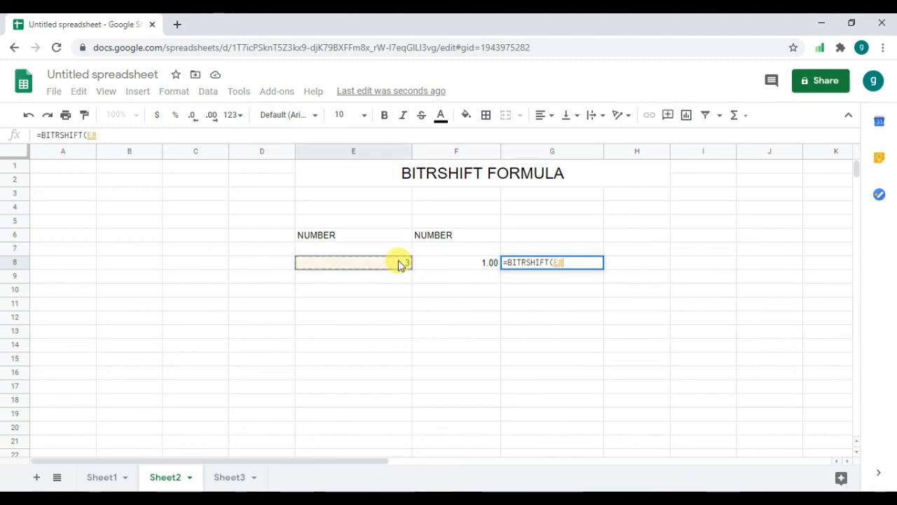
text(,)
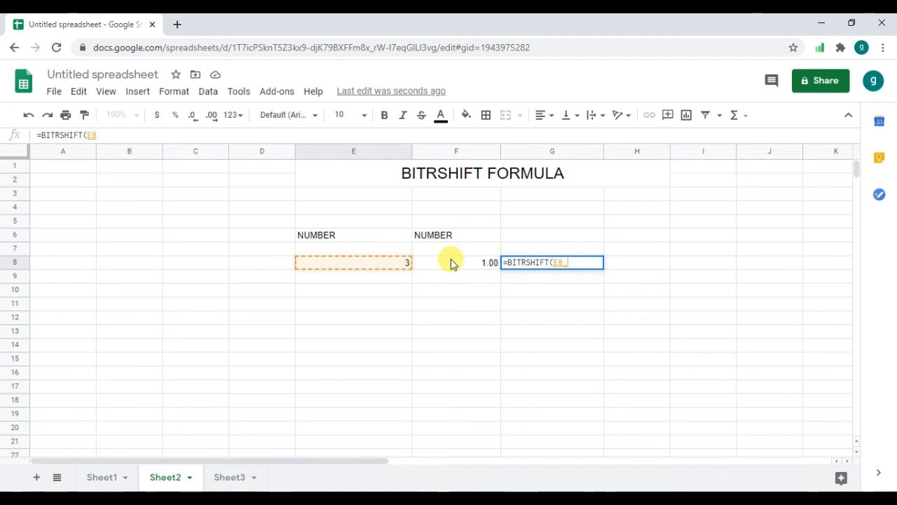
click(451, 262)
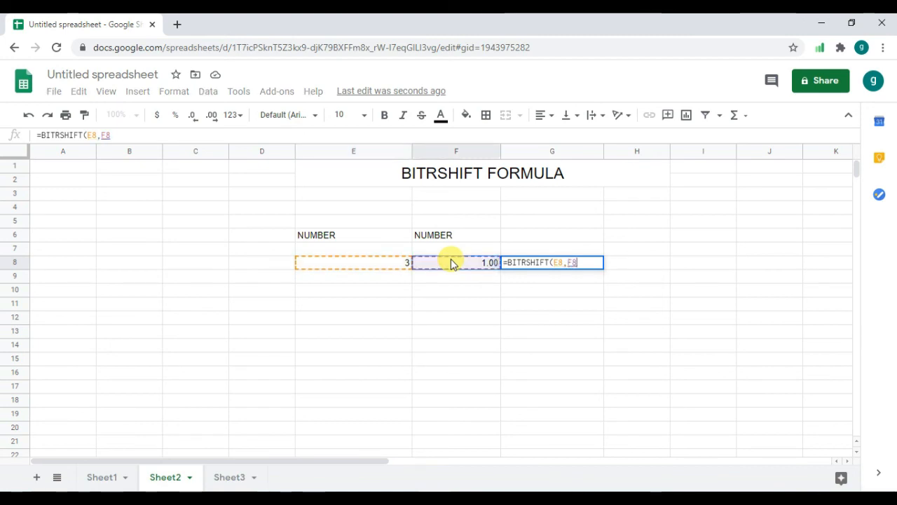
text())
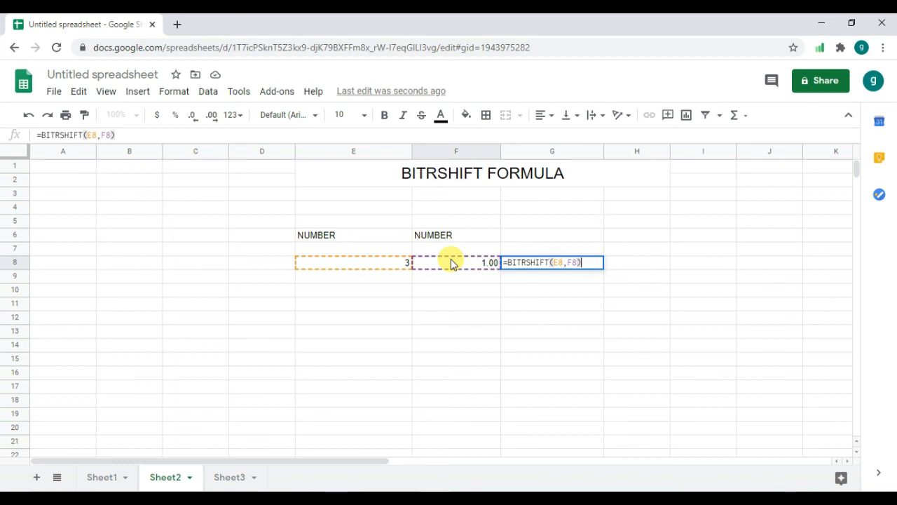
key(Return)
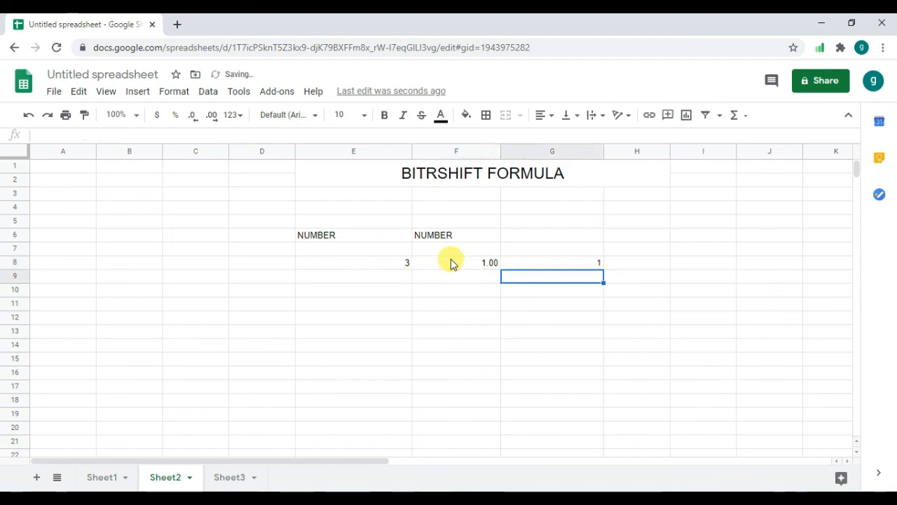